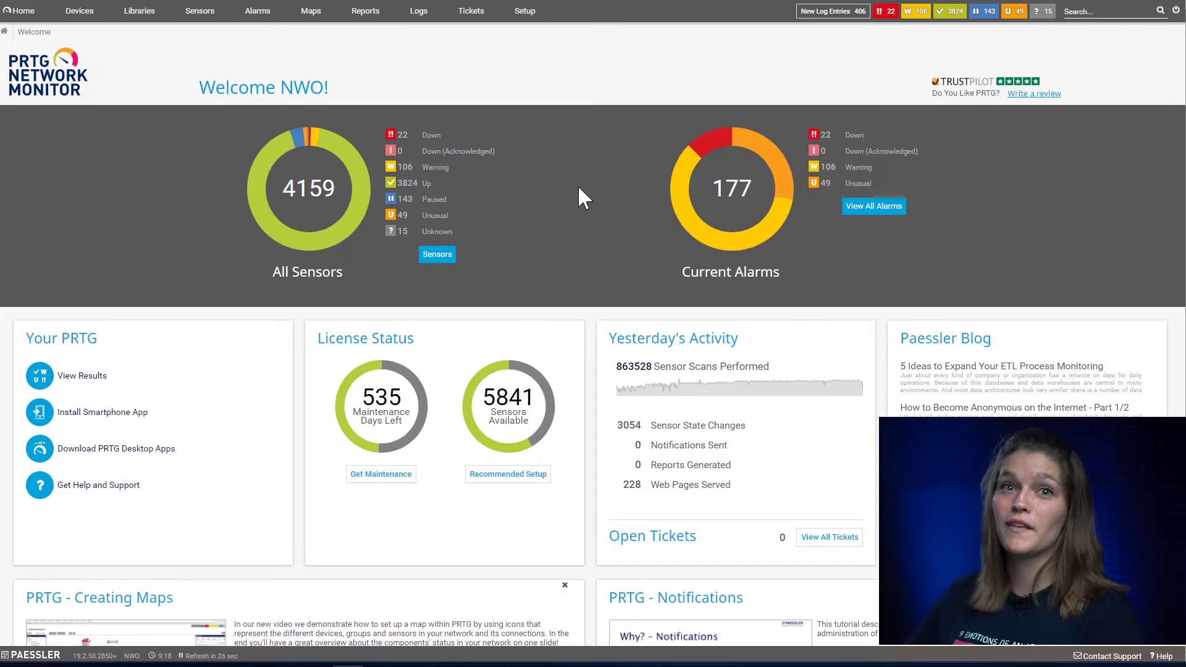
Show the complete Root device tree via Devices > All and collapse Server Hardware.
{"action": "left_click", "coordinate": [84, 13]}
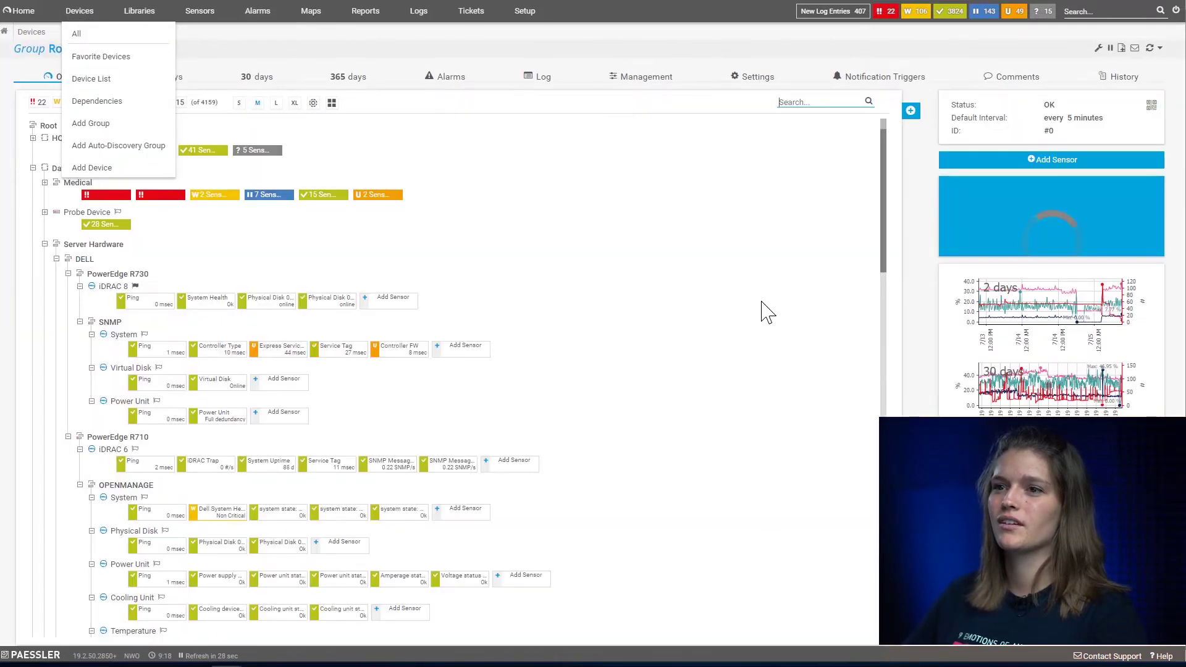
{"action": "left_click", "coordinate": [44, 244]}
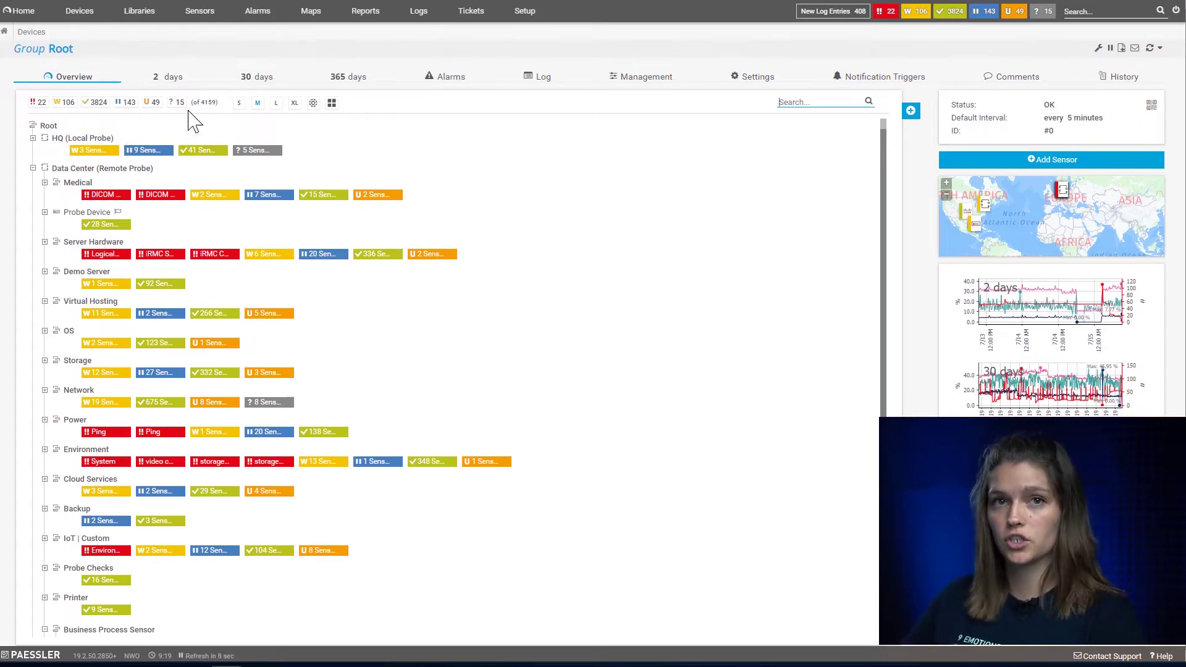
Enlarge the tree to XL, expand the Medical group, then shrink the tree to S.
{"action": "left_click", "coordinate": [293, 102]}
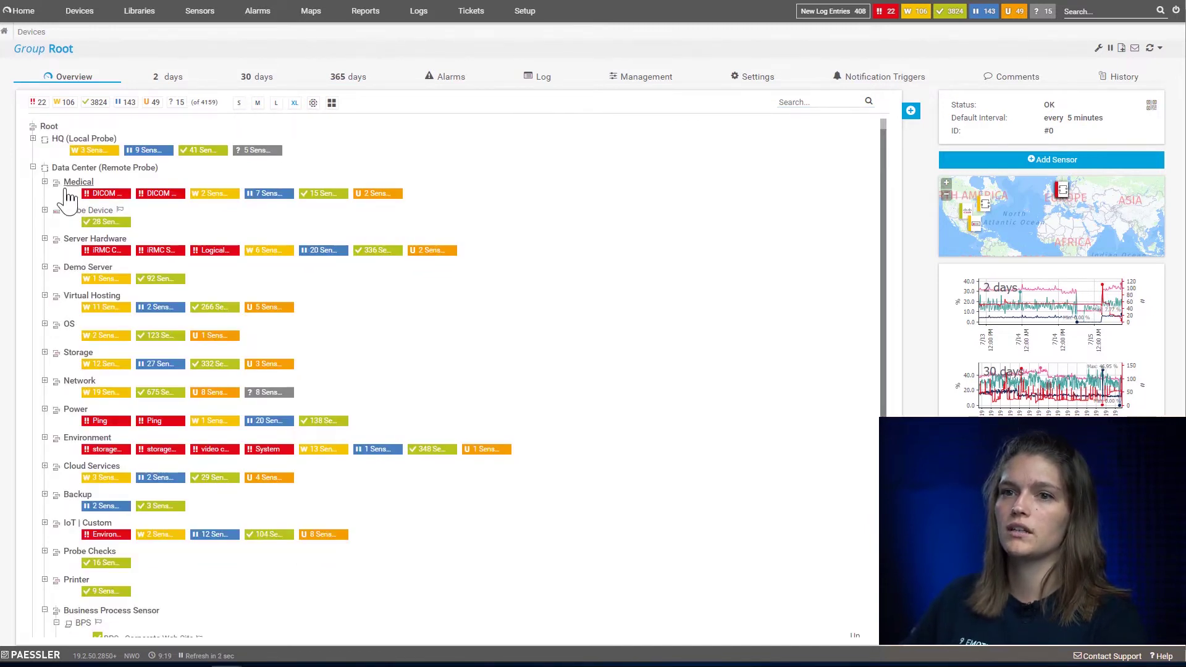
{"action": "left_click", "coordinate": [45, 183]}
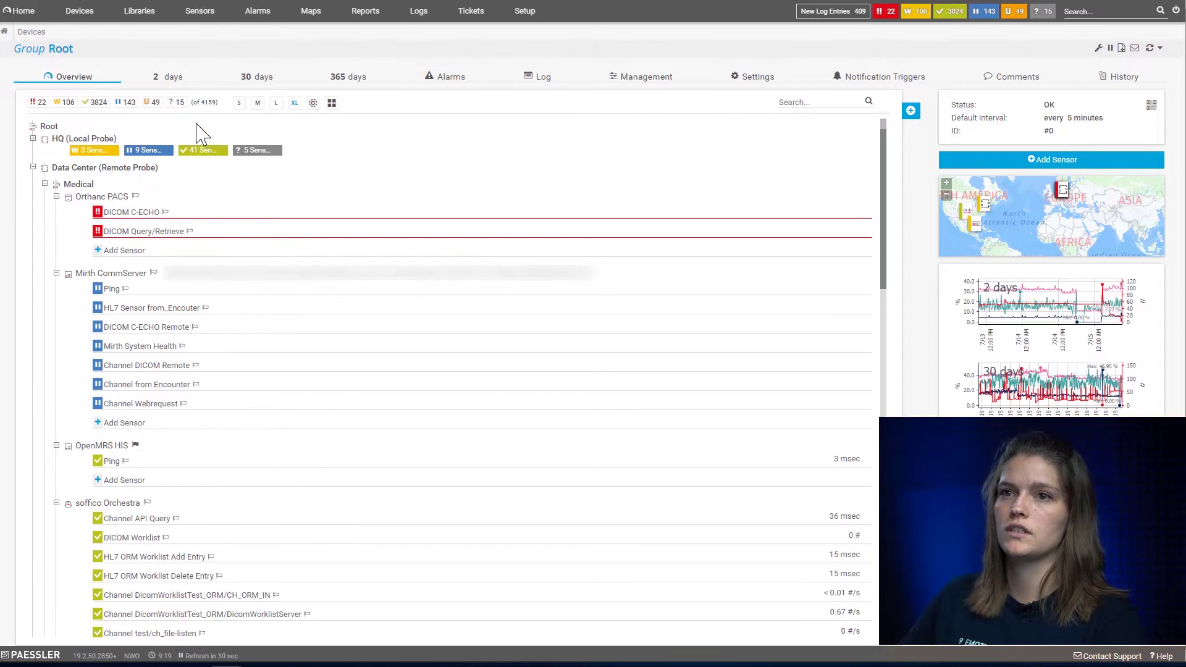
{"action": "left_click", "coordinate": [239, 102]}
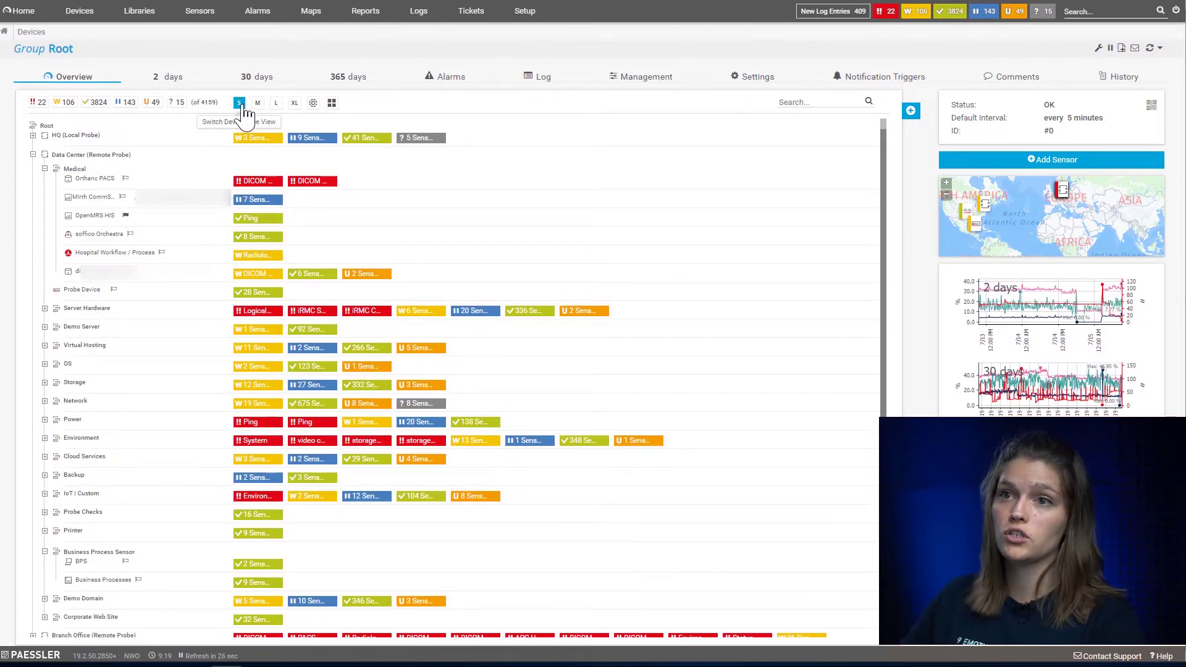
Switch the Root device tree to the globe sunburst view.
{"action": "left_click", "coordinate": [313, 103]}
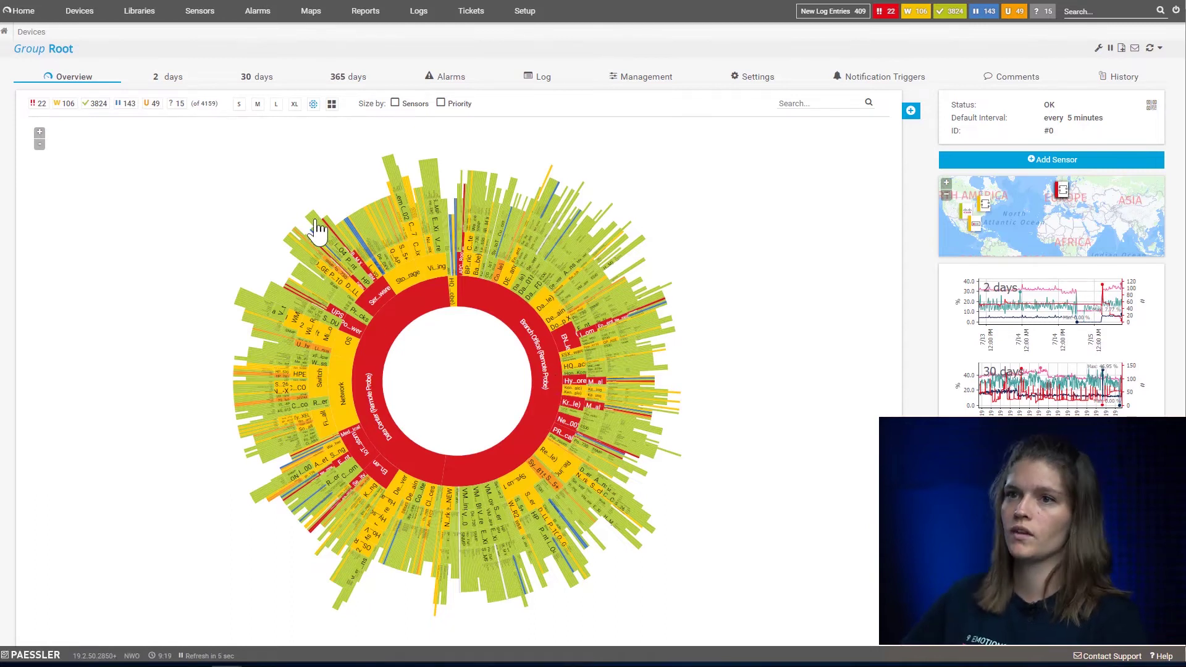
Leave the sunburst by switching the device tree to M size.
{"action": "left_click", "coordinate": [258, 104]}
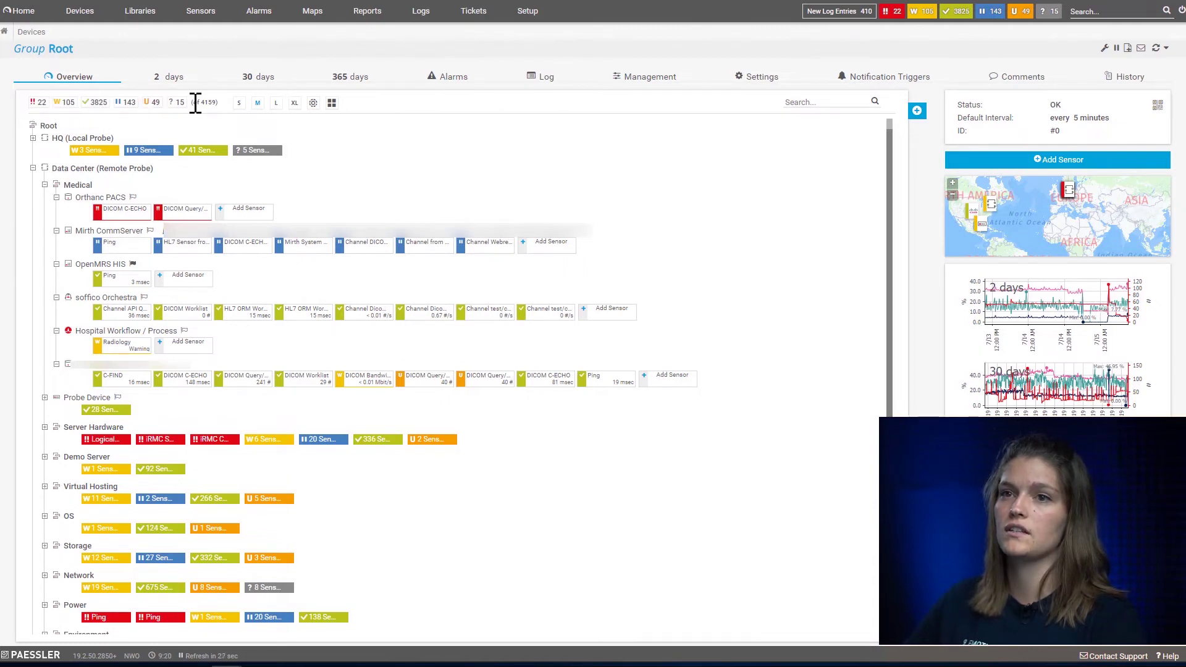
{"action": "mouse_move", "coordinate": [911, 110]}
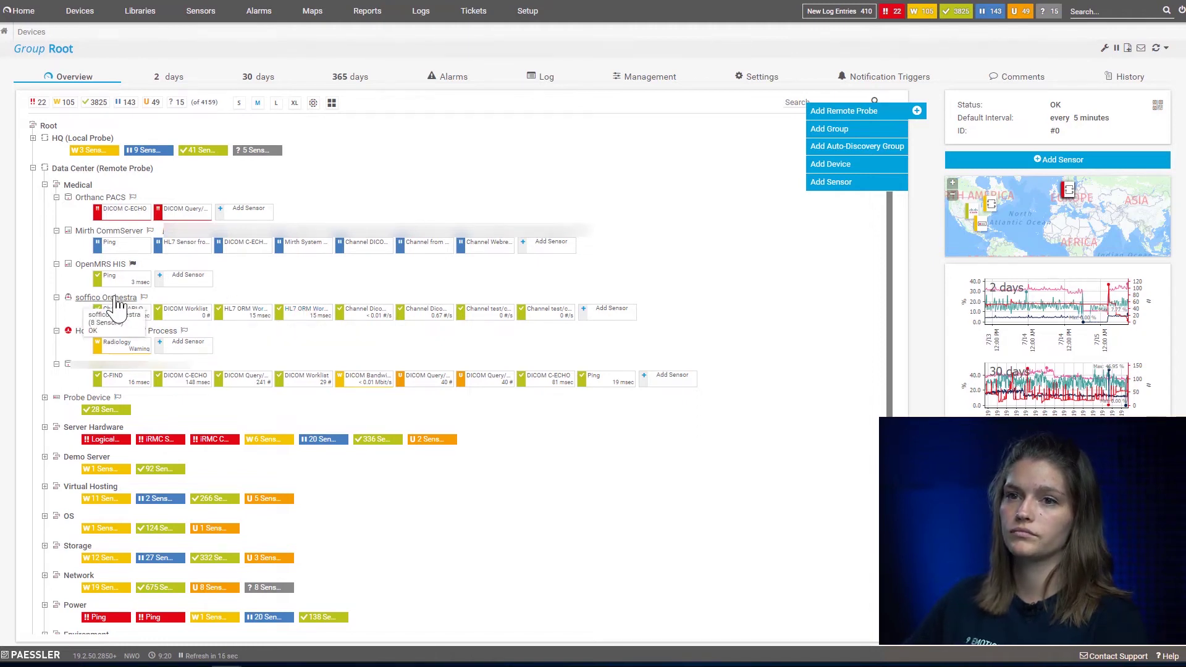
{"action": "left_click", "coordinate": [100, 198]}
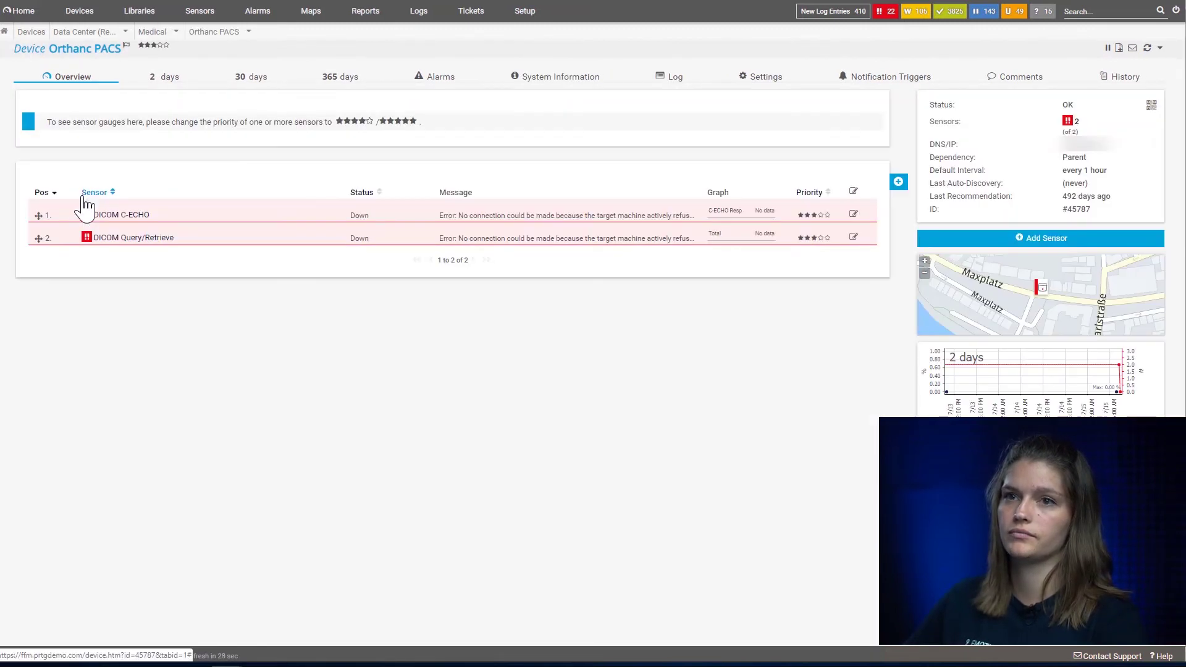
{"action": "left_click", "coordinate": [127, 33]}
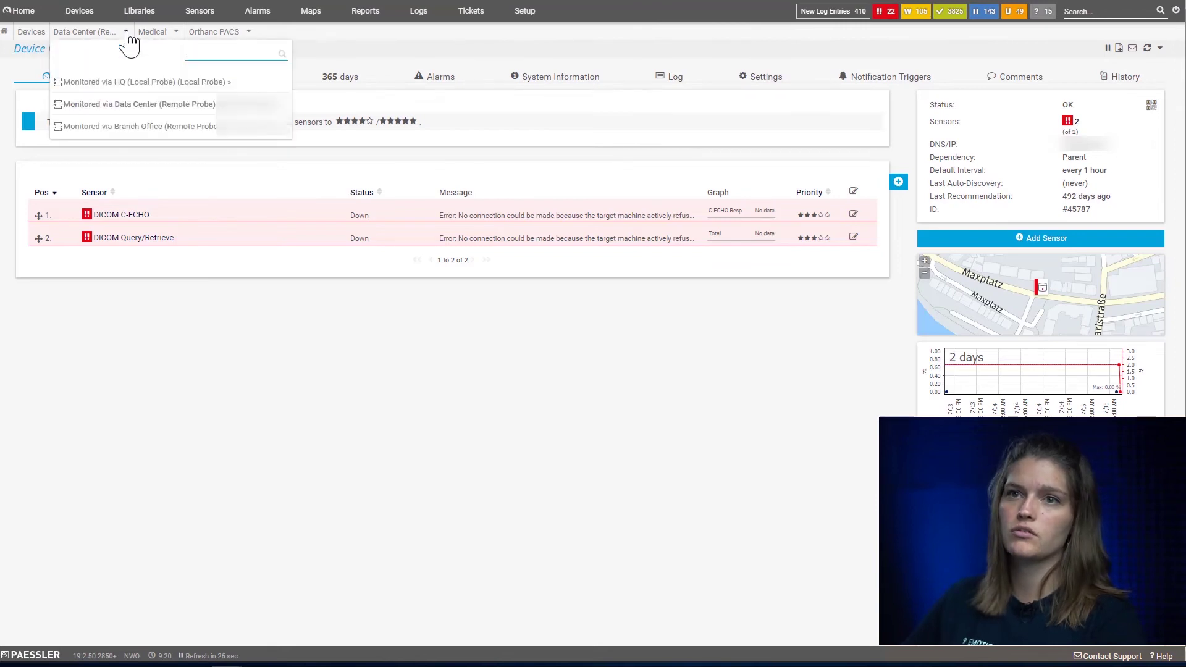
{"action": "left_click", "coordinate": [131, 105]}
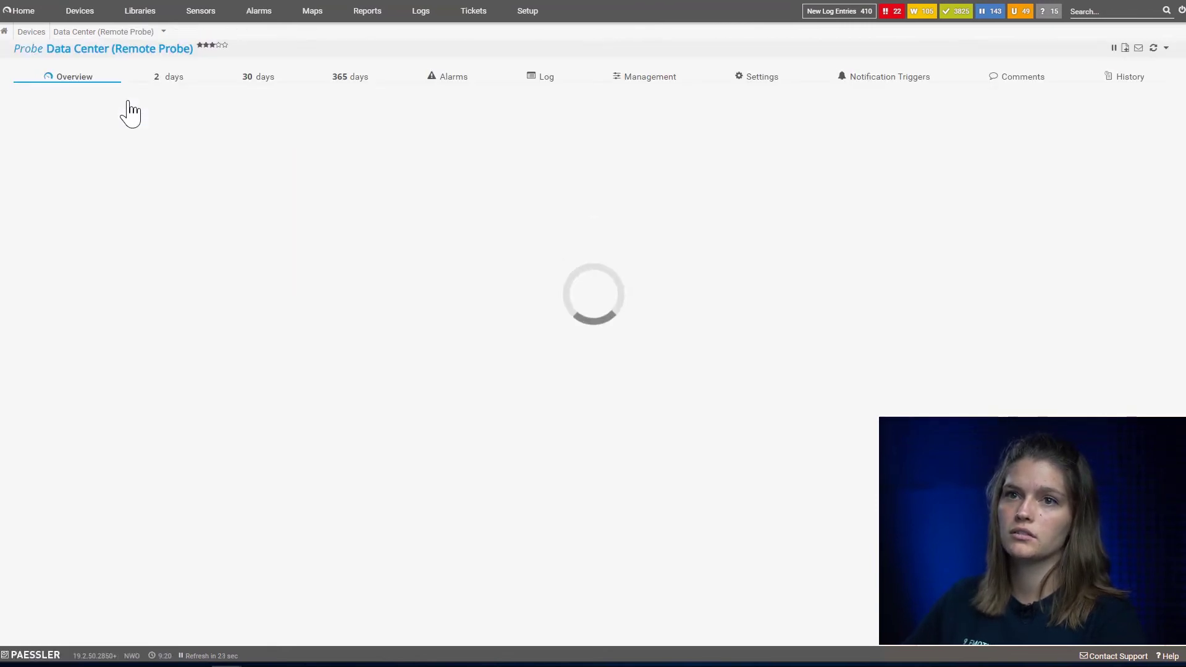
{"action": "left_click", "coordinate": [30, 32]}
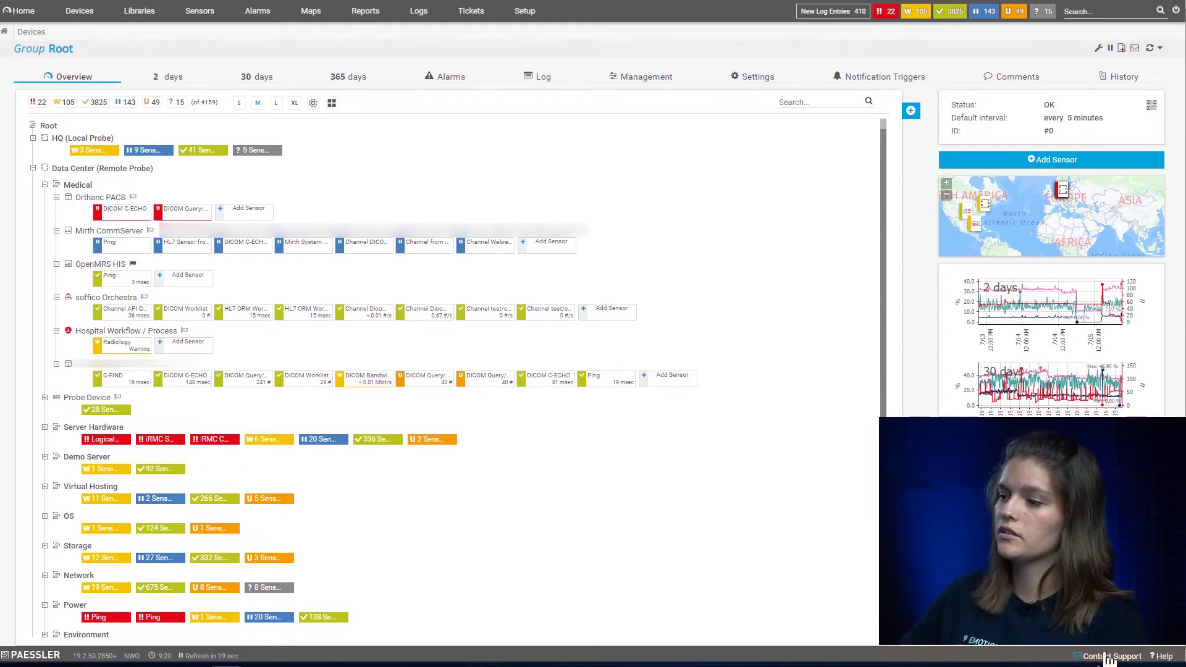
{"action": "left_click", "coordinate": [1109, 657]}
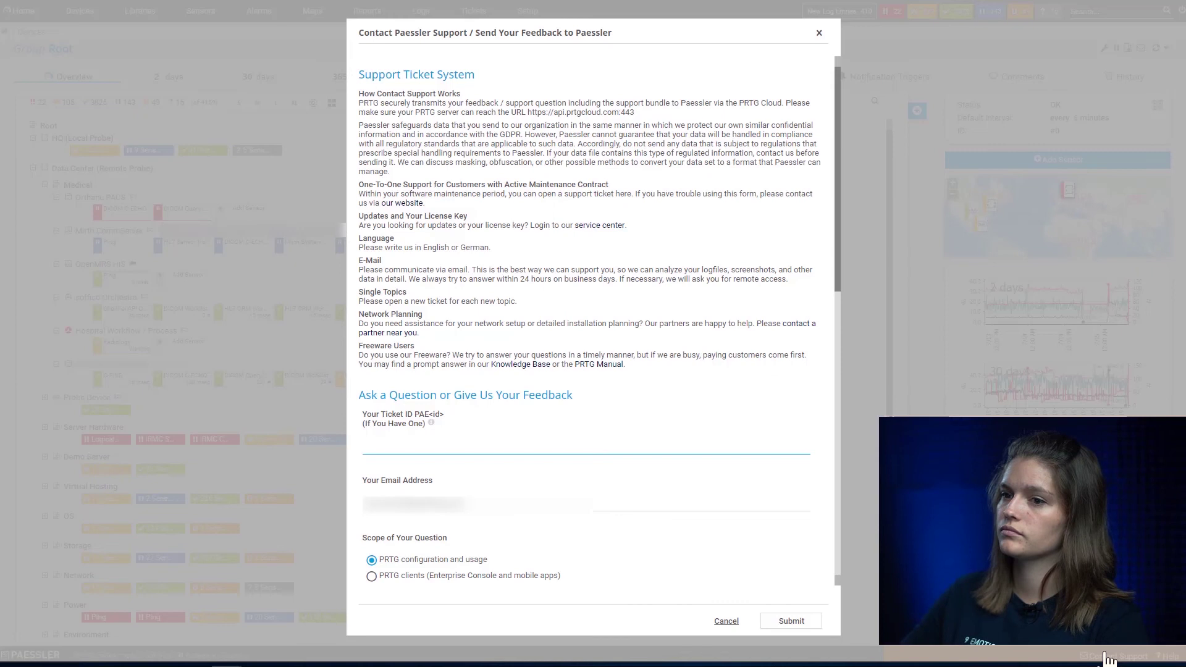
{"action": "left_click", "coordinate": [818, 35]}
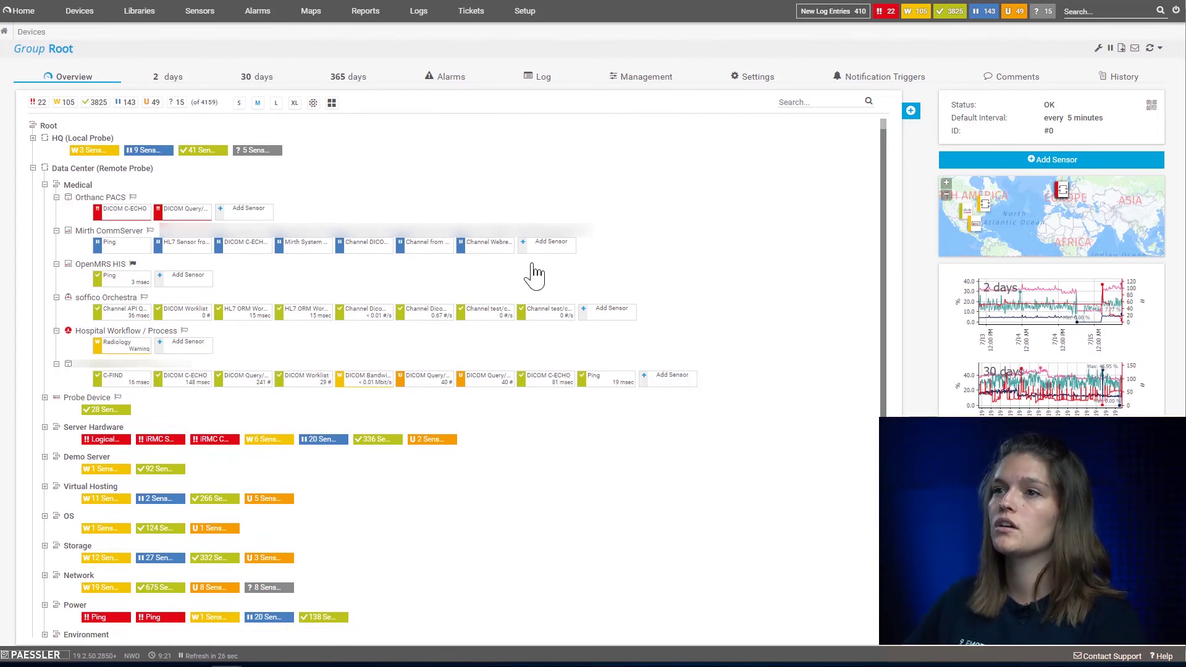
View the Root group's 2-day graphs, then open its Settings.
{"action": "left_click", "coordinate": [165, 84]}
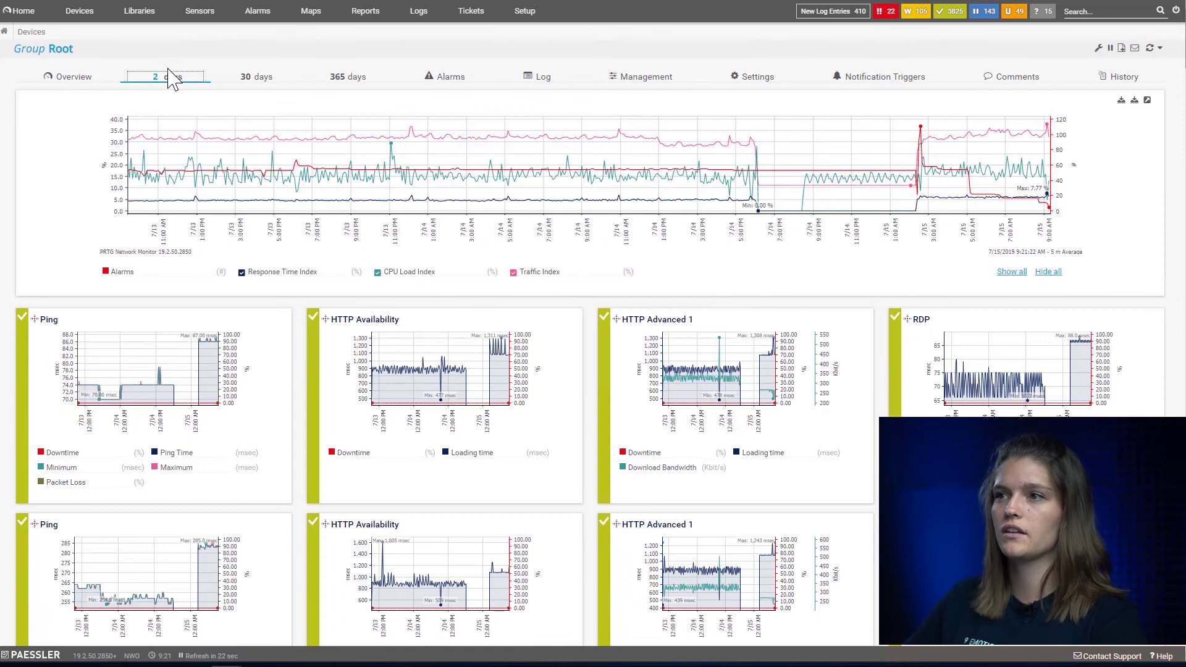
{"action": "left_click", "coordinate": [763, 87]}
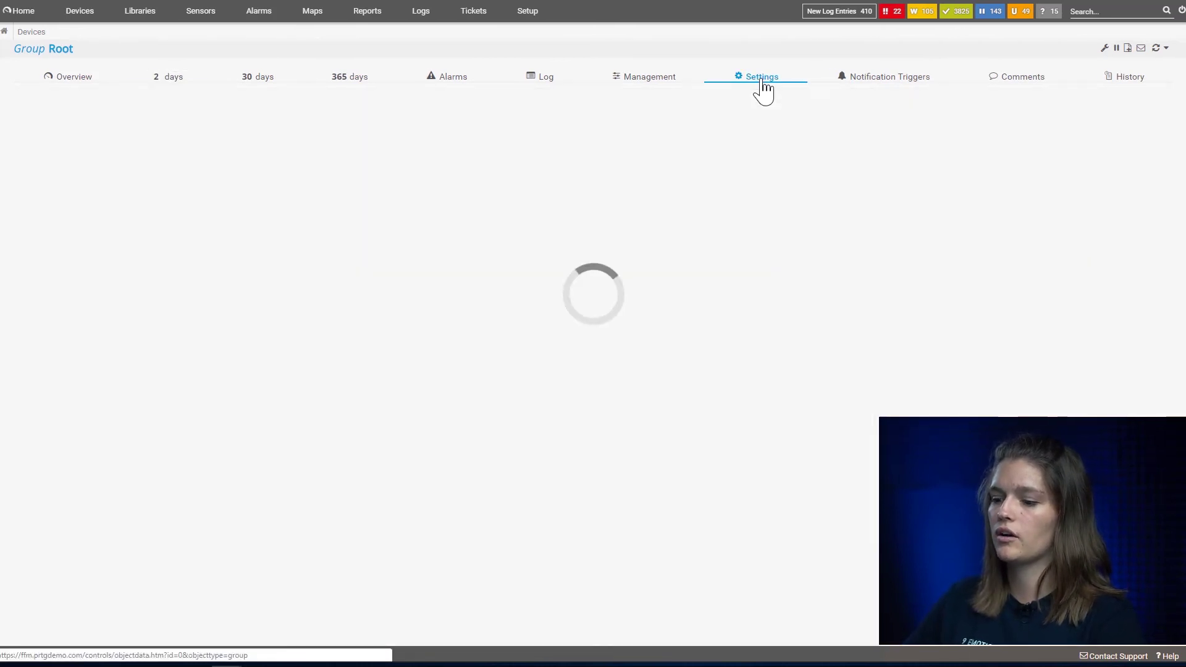